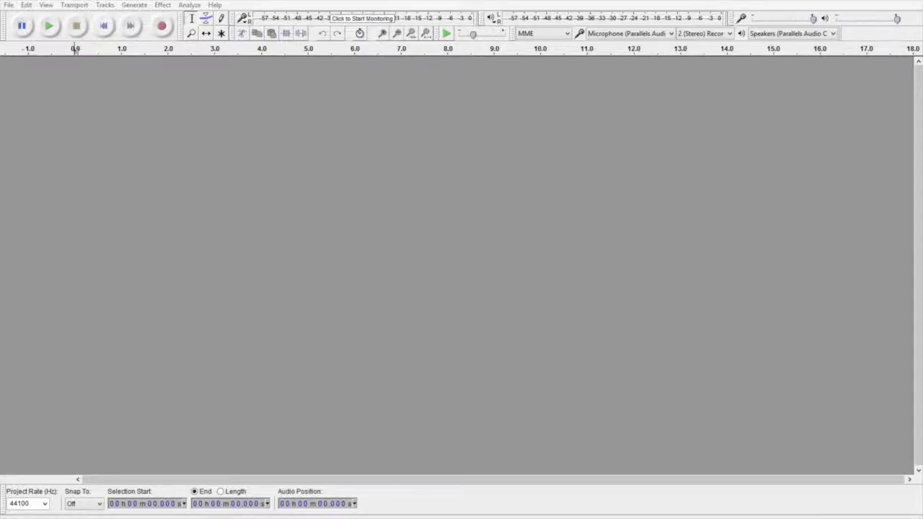
Record about 16.6 seconds of speech on a new stereo track, pausing and resuming along the way, and stop the recording
{"action": "left_click", "coordinate": [164, 29]}
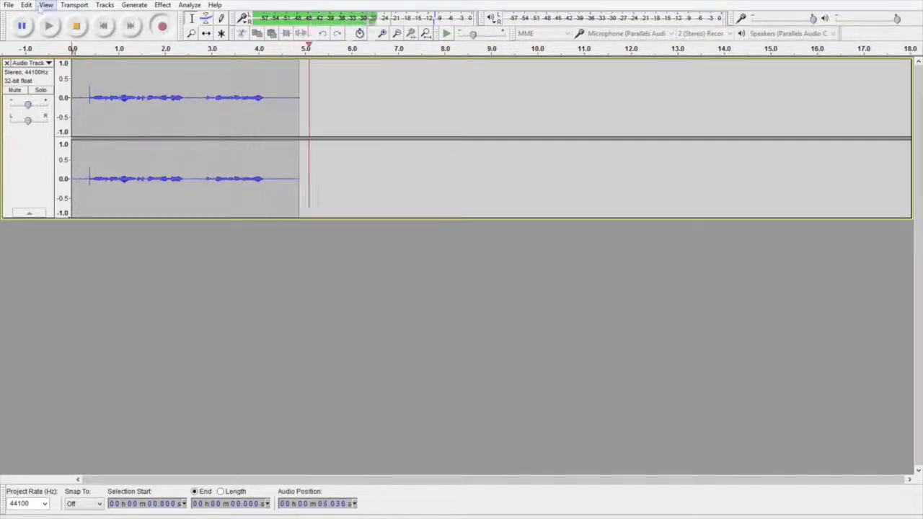
{"action": "left_click", "coordinate": [23, 27]}
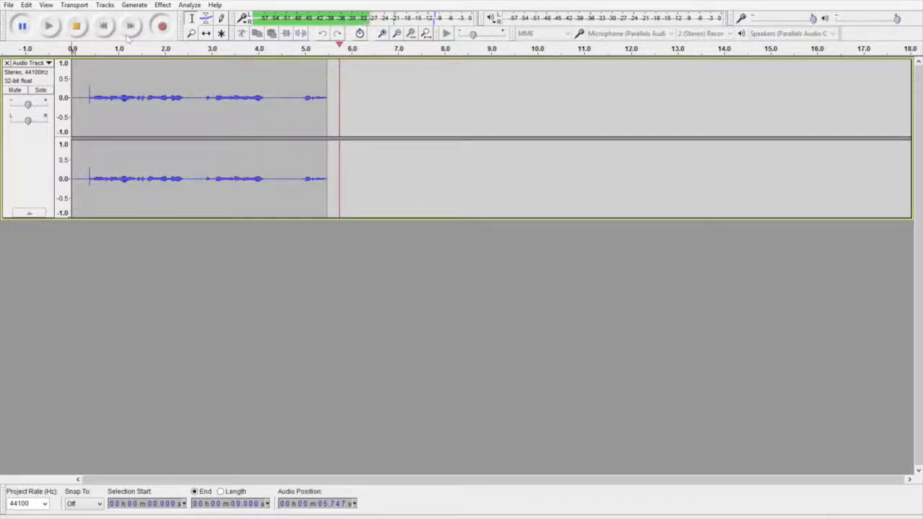
{"action": "left_click", "coordinate": [22, 28]}
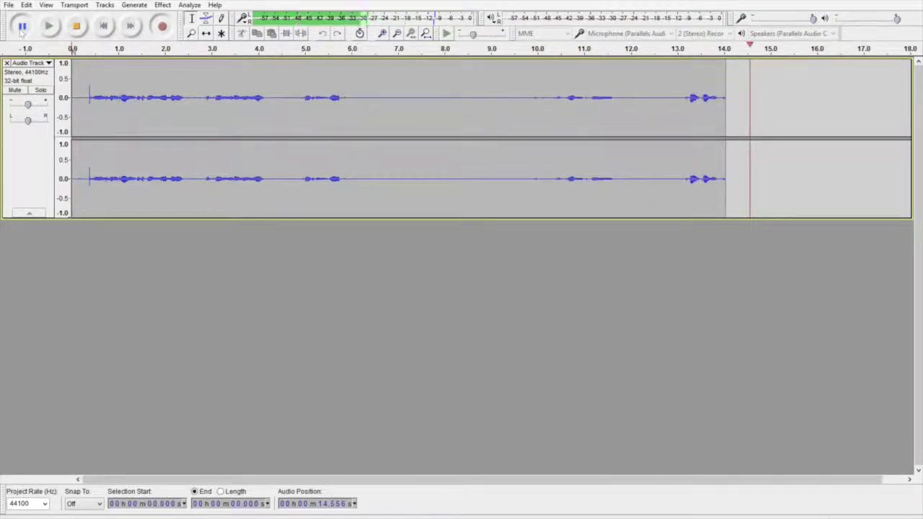
{"action": "left_click", "coordinate": [22, 27]}
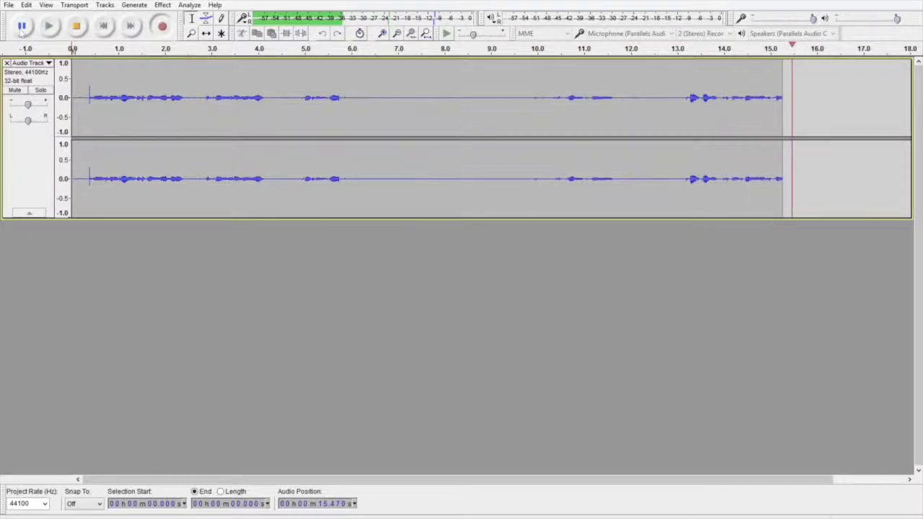
{"action": "left_click", "coordinate": [22, 30]}
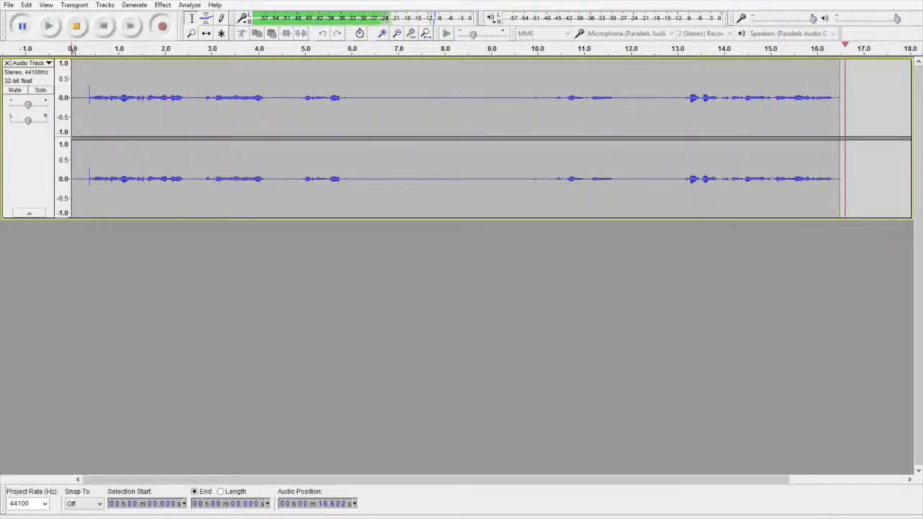
{"action": "left_click", "coordinate": [355, 101]}
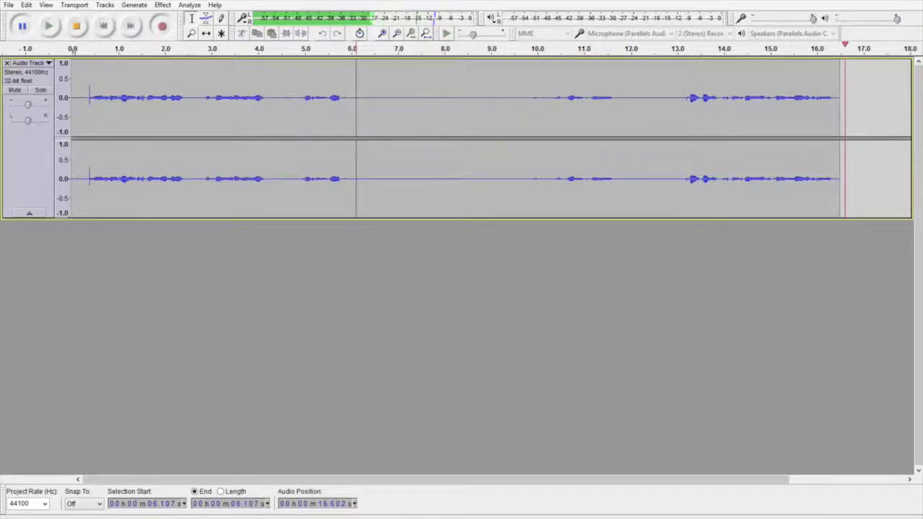
{"action": "mouse_move", "coordinate": [416, 86]}
{"action": "left_mouse_down"}
{"action": "mouse_move", "coordinate": [290, 86]}
{"action": "mouse_move", "coordinate": [413, 86]}
{"action": "left_mouse_up"}
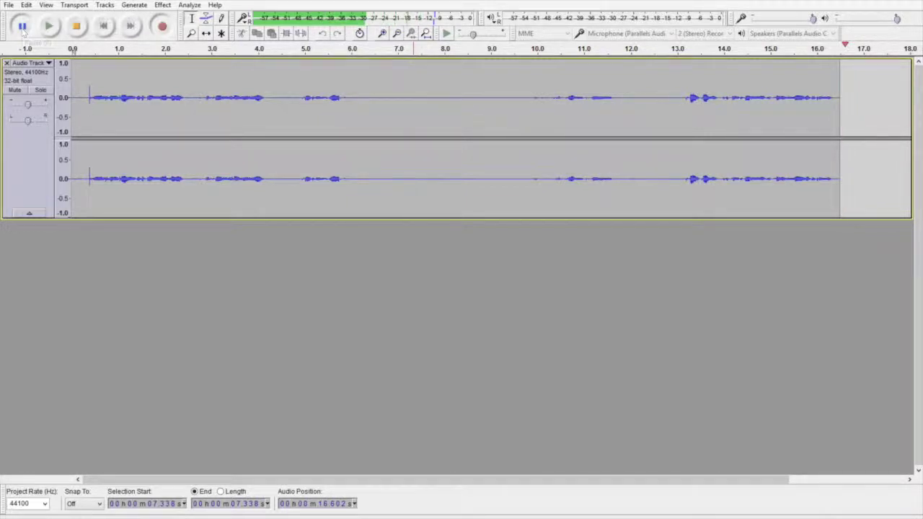
{"action": "left_click", "coordinate": [76, 27]}
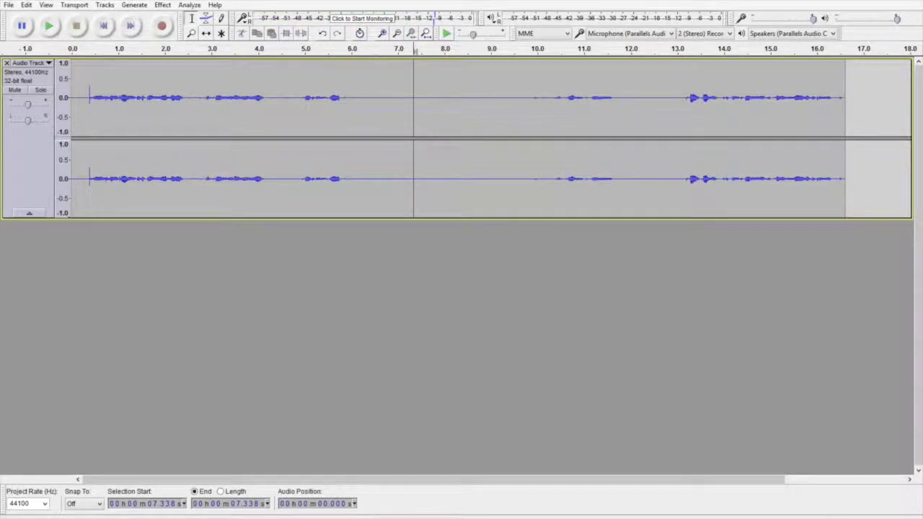
Split Delete the unwanted part of the recording from about 4.6 to 12.4 seconds
{"action": "left_click_drag", "start_coordinate": [287, 98], "coordinate": [651, 122]}
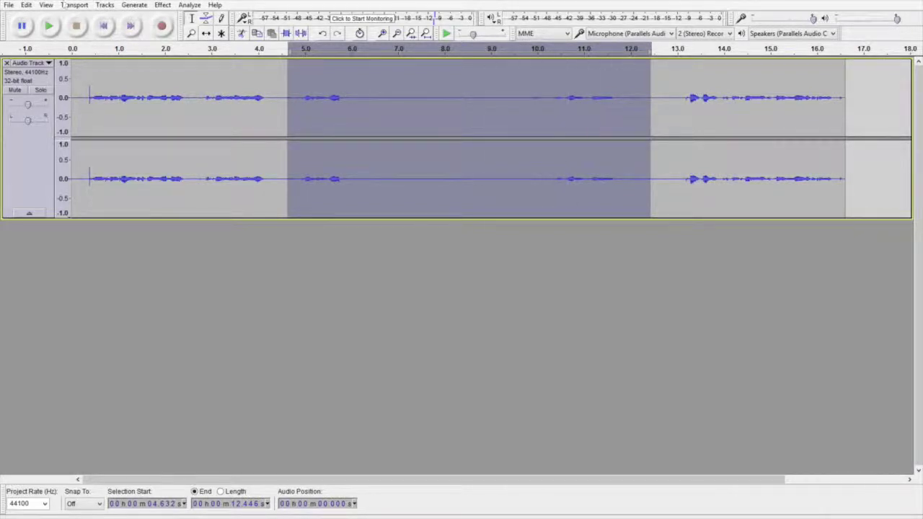
{"action": "left_click", "coordinate": [26, 5]}
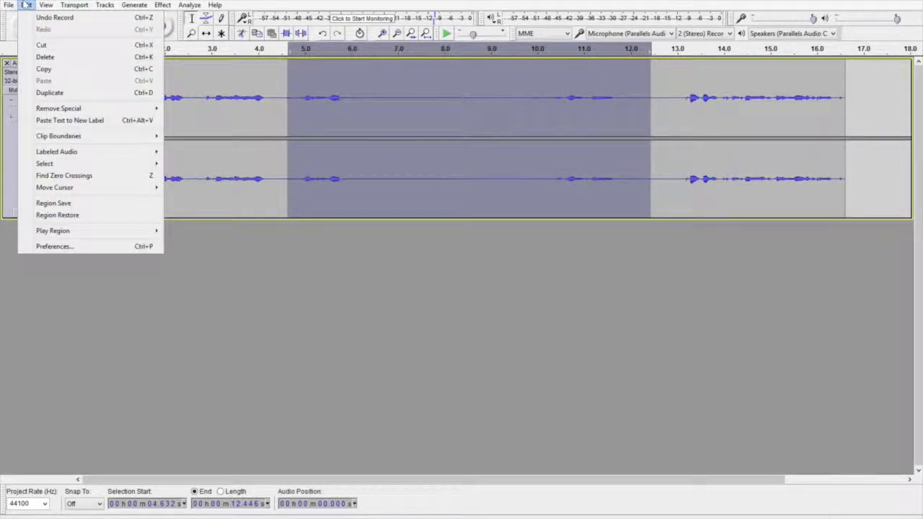
{"action": "mouse_move", "coordinate": [32, 112]}
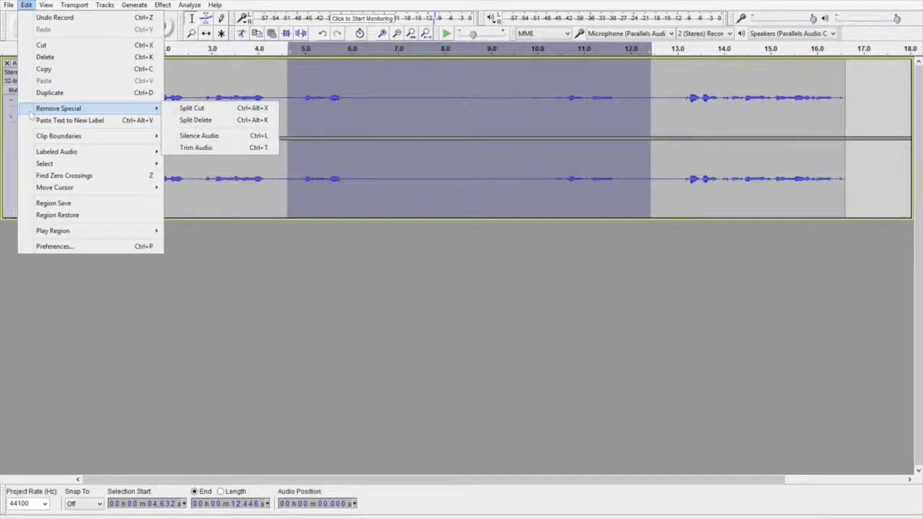
{"action": "left_click", "coordinate": [196, 120]}
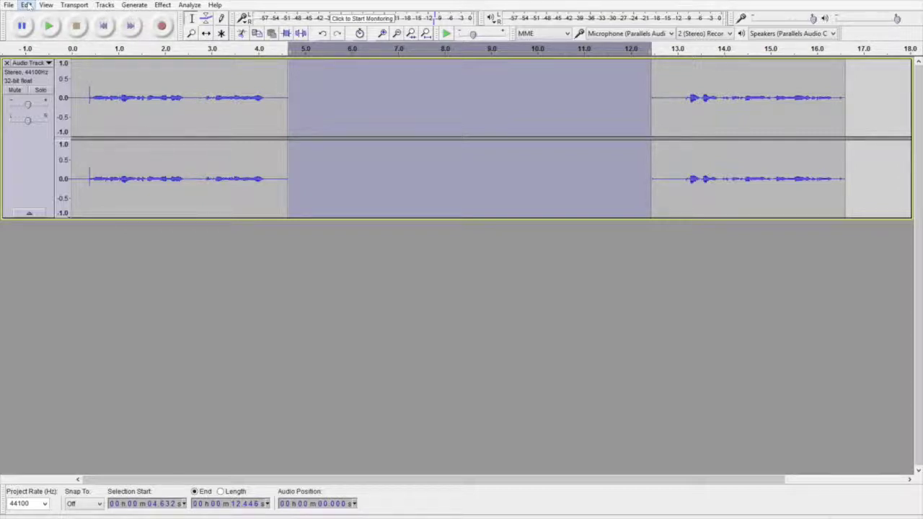
Delete the span around the empty gap, from about 4.55 to 12.75 seconds, to join the two speech parts
{"action": "left_click_drag", "start_coordinate": [291, 101], "coordinate": [494, 65]}
{"action": "left_click_drag", "start_coordinate": [284, 69], "coordinate": [577, 68]}
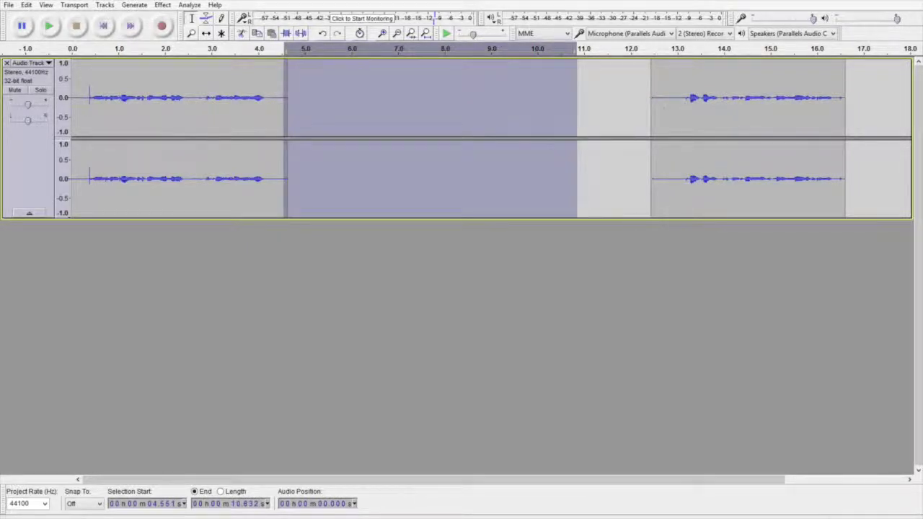
{"action": "left_click_drag", "start_coordinate": [576, 100], "coordinate": [663, 110]}
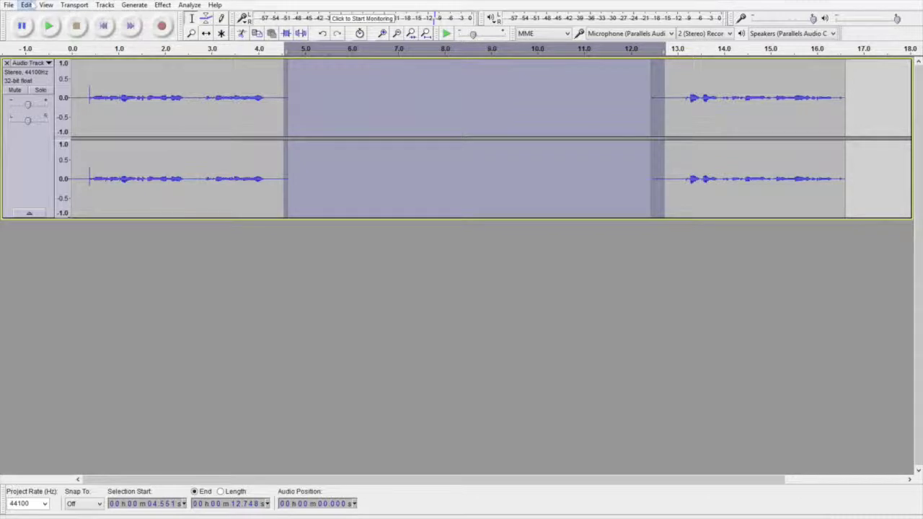
{"action": "left_click", "coordinate": [27, 5]}
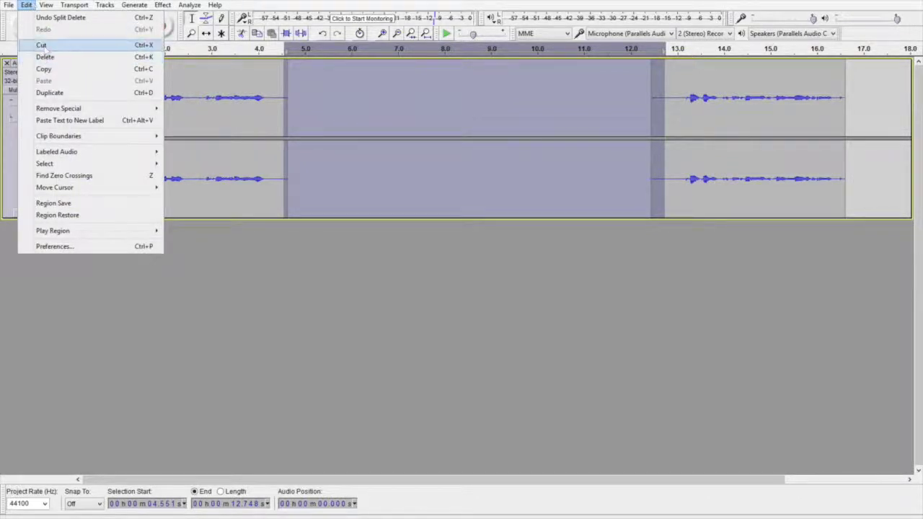
{"action": "left_click", "coordinate": [46, 58]}
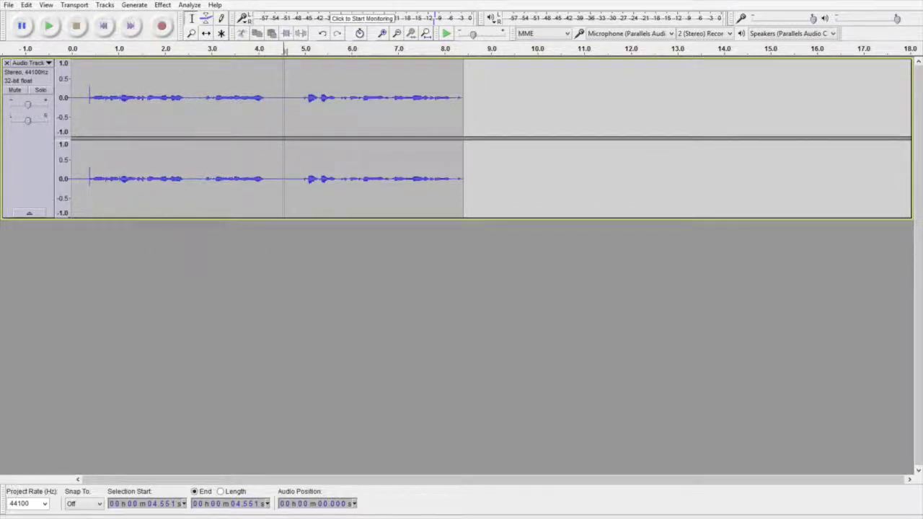
Import the 6crow sound file as a new track, making a copy of the file before editing
{"action": "left_click", "coordinate": [9, 5]}
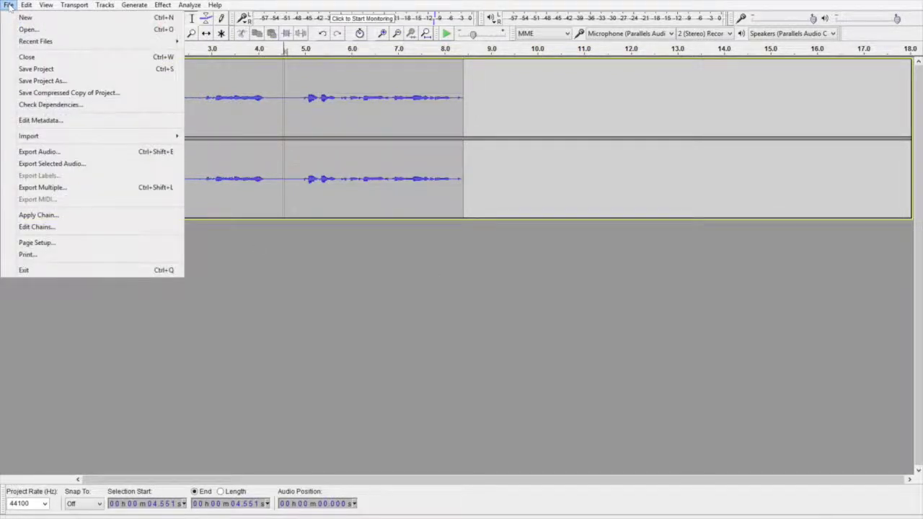
{"action": "mouse_move", "coordinate": [27, 139]}
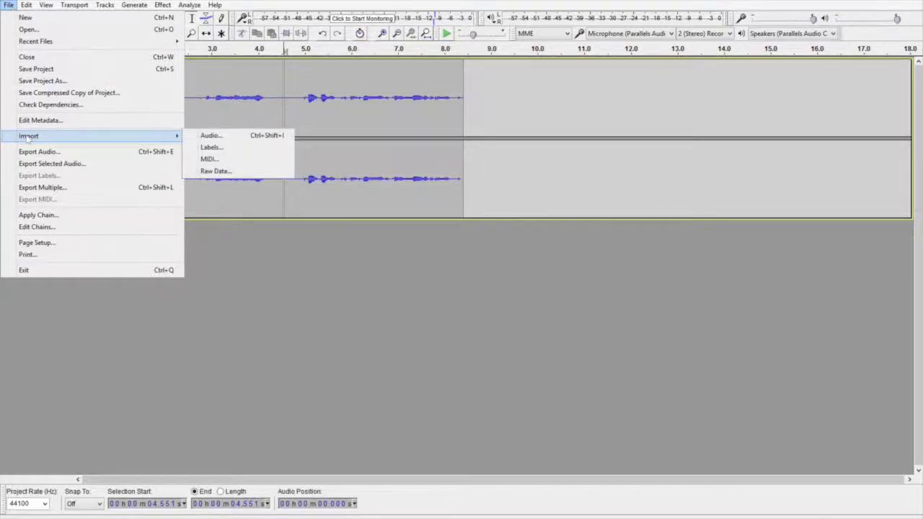
{"action": "left_click", "coordinate": [216, 136]}
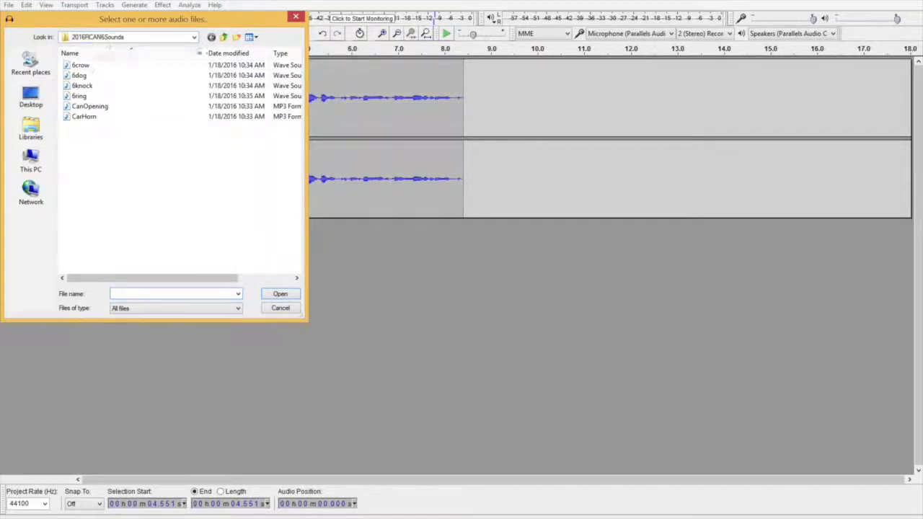
{"action": "left_click", "coordinate": [85, 66]}
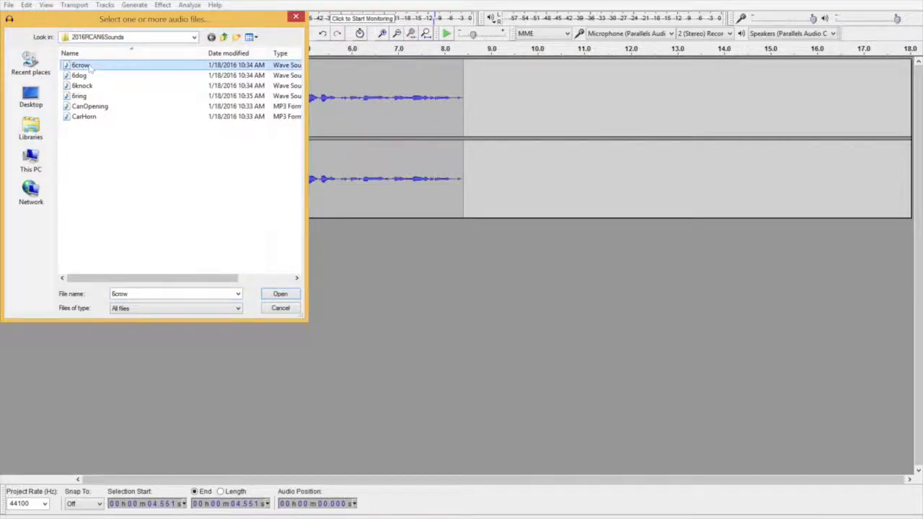
{"action": "left_click", "coordinate": [280, 294]}
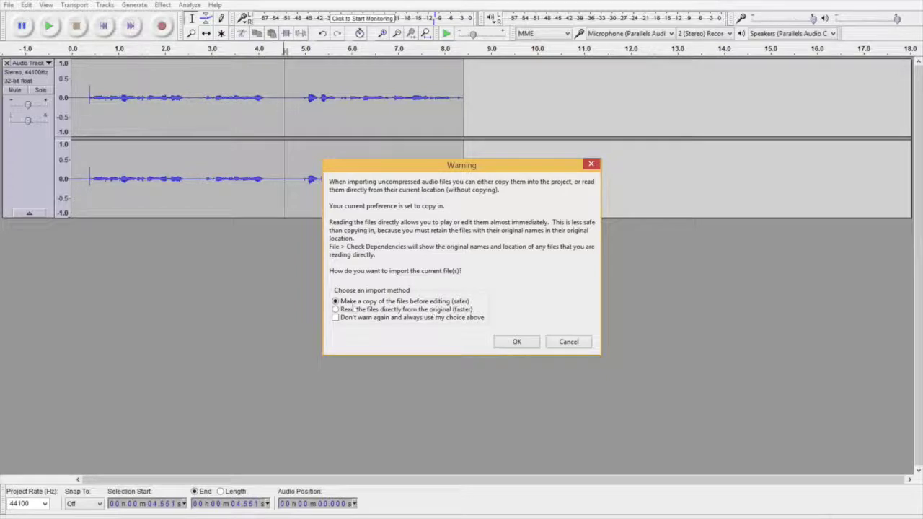
{"action": "left_click", "coordinate": [504, 342]}
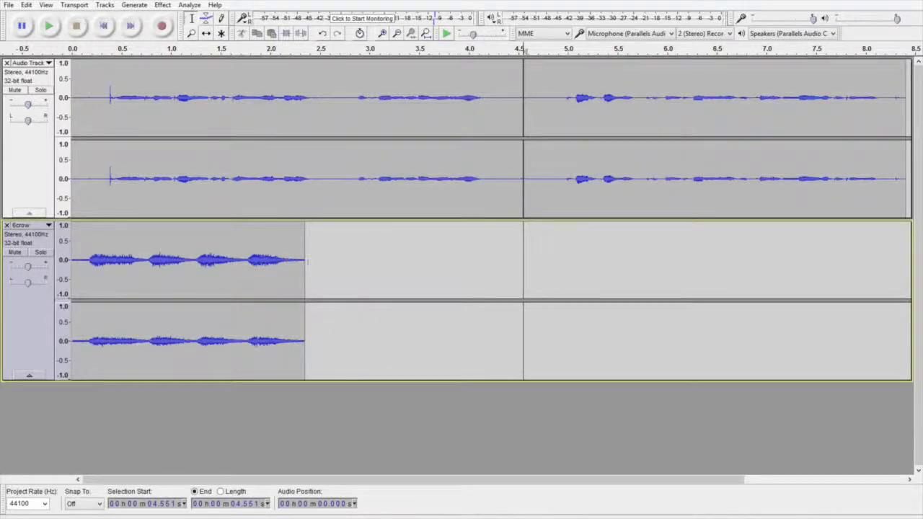
Select the whole 6crow clip and time-shift it to start at about 3.5 seconds
{"action": "left_click_drag", "start_coordinate": [305, 261], "coordinate": [70, 261]}
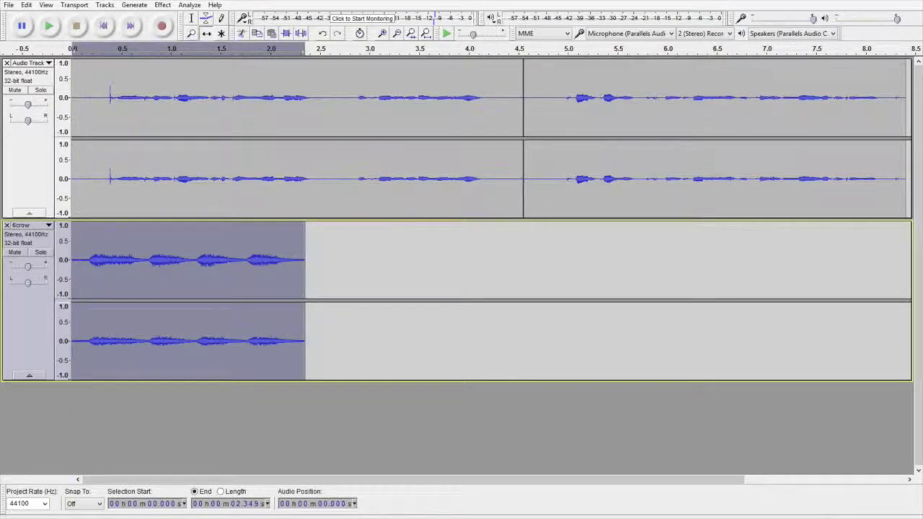
{"action": "left_click", "coordinate": [207, 34]}
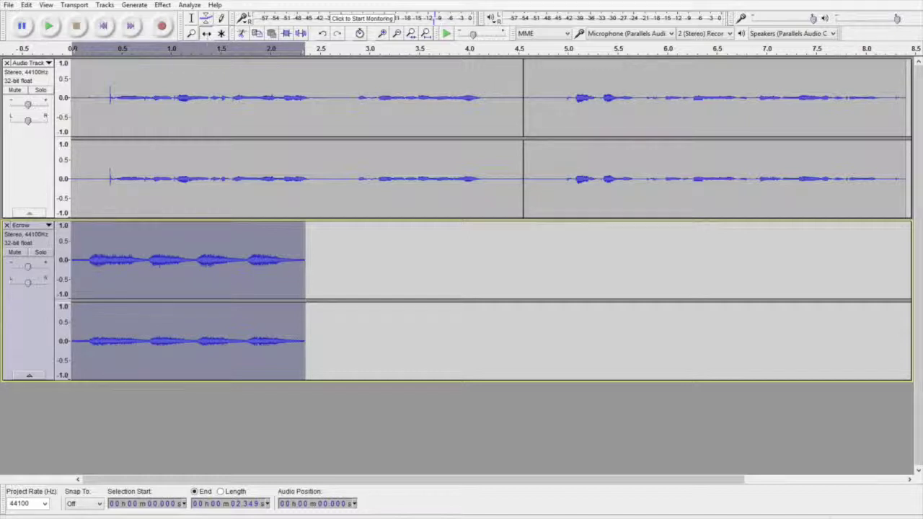
{"action": "left_click_drag", "start_coordinate": [202, 256], "coordinate": [546, 261]}
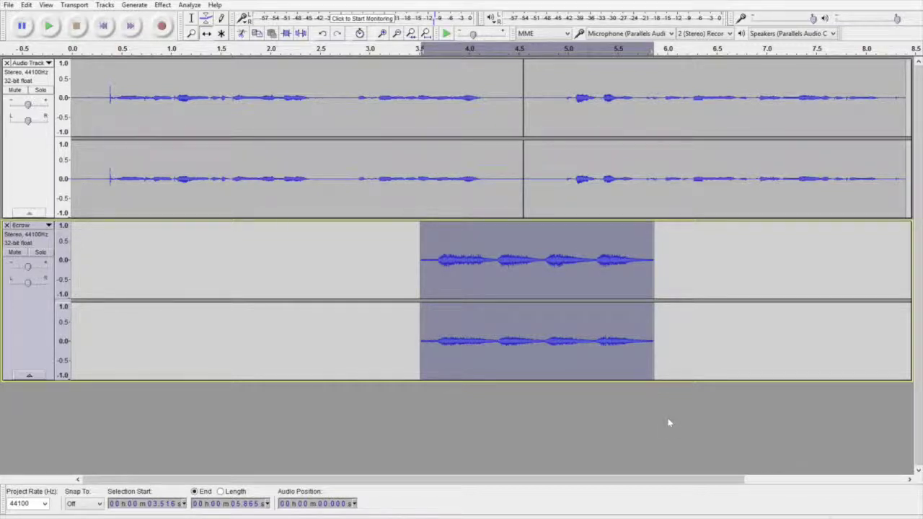
Import the CarHorn audio file from the 2016RCAN6Sounds folder as another track
{"action": "left_click_drag", "start_coordinate": [665, 480], "coordinate": [873, 479]}
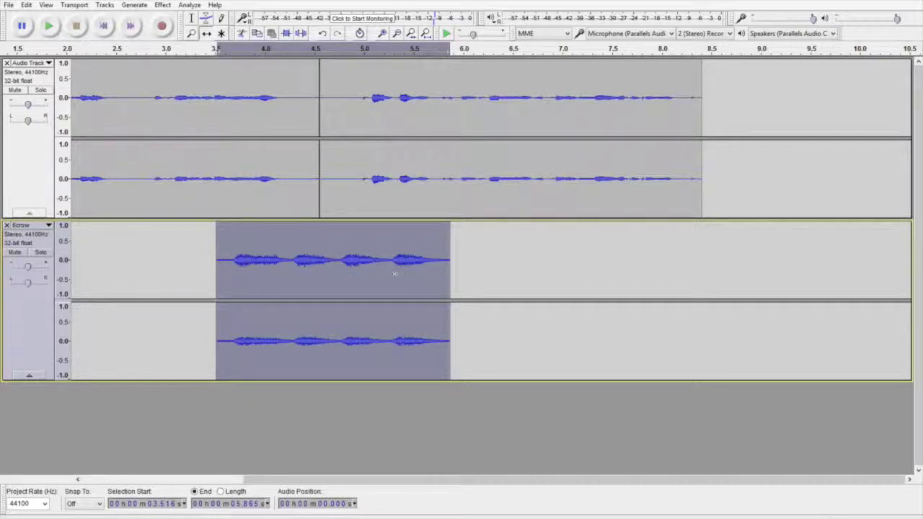
{"action": "left_click", "coordinate": [8, 5]}
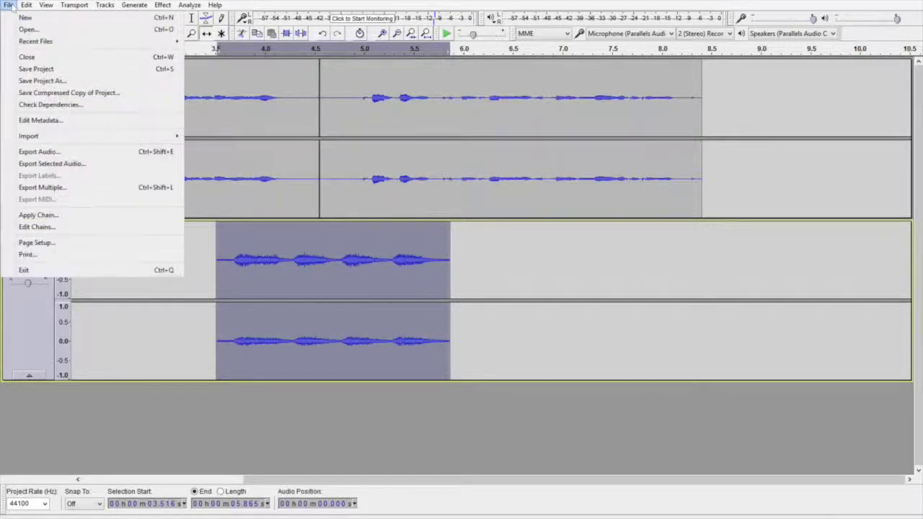
{"action": "mouse_move", "coordinate": [41, 137]}
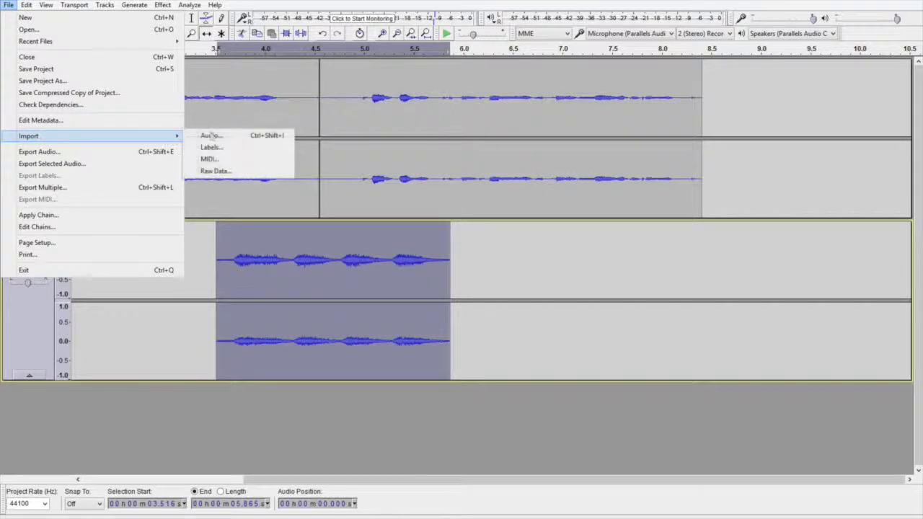
{"action": "left_click", "coordinate": [239, 136]}
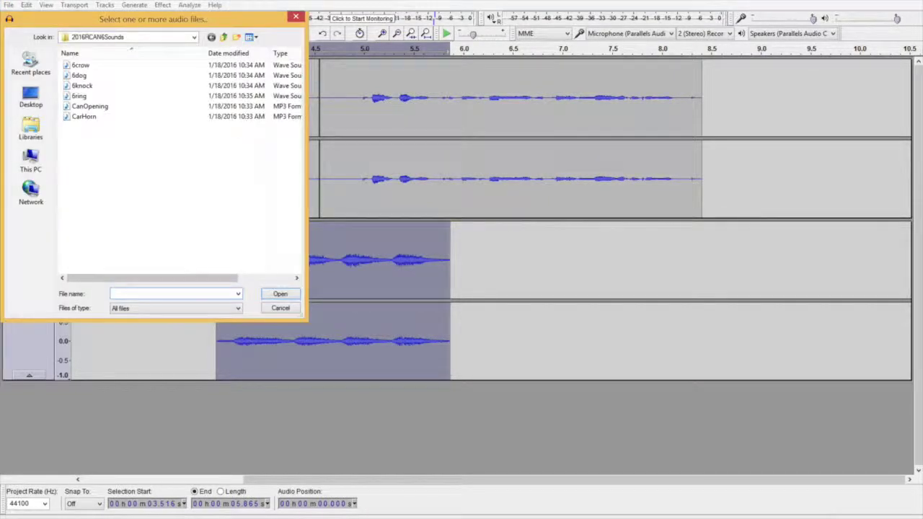
{"action": "double_click", "coordinate": [85, 117]}
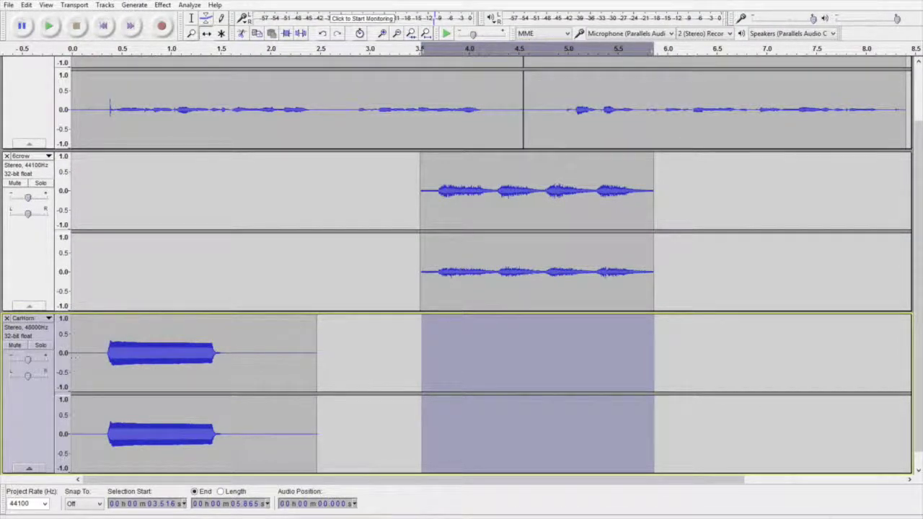
Move the CarHorn clip onto the speech track, directly after the end of the speech at about 8.4 seconds
{"action": "left_click_drag", "start_coordinate": [77, 353], "coordinate": [313, 332]}
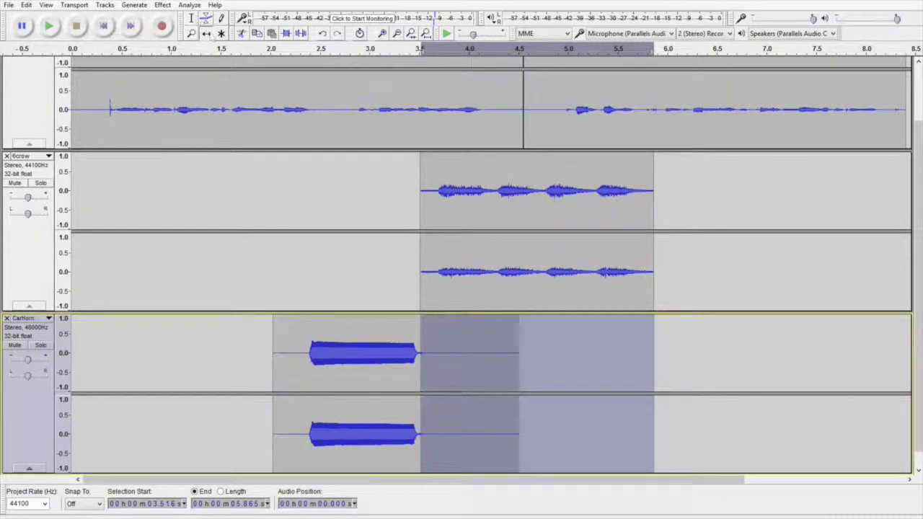
{"action": "left_click_drag", "start_coordinate": [290, 360], "coordinate": [732, 370]}
{"action": "scroll", "coordinate": [731, 364], "scroll_direction": "up", "scroll_amount": 2}
{"action": "scroll", "coordinate": [732, 358], "scroll_direction": "right", "scroll_amount": 5}
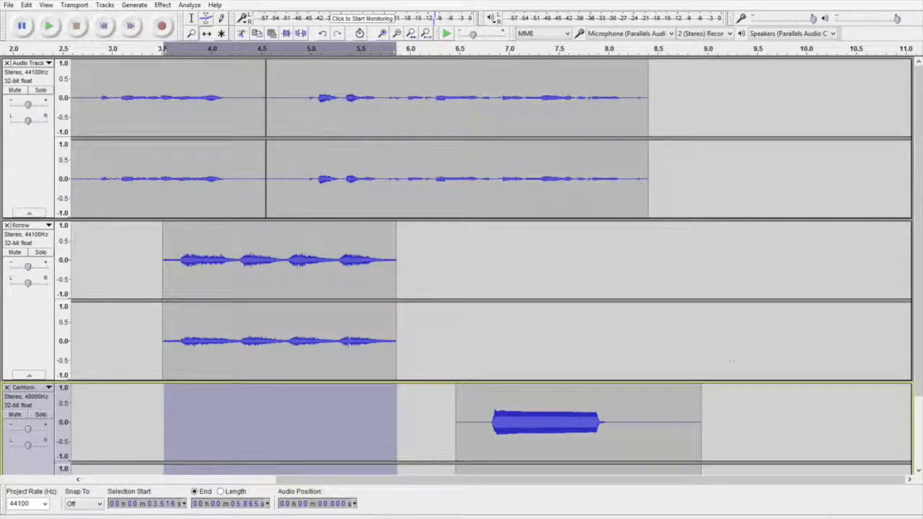
{"action": "left_click_drag", "start_coordinate": [577, 425], "coordinate": [768, 101]}
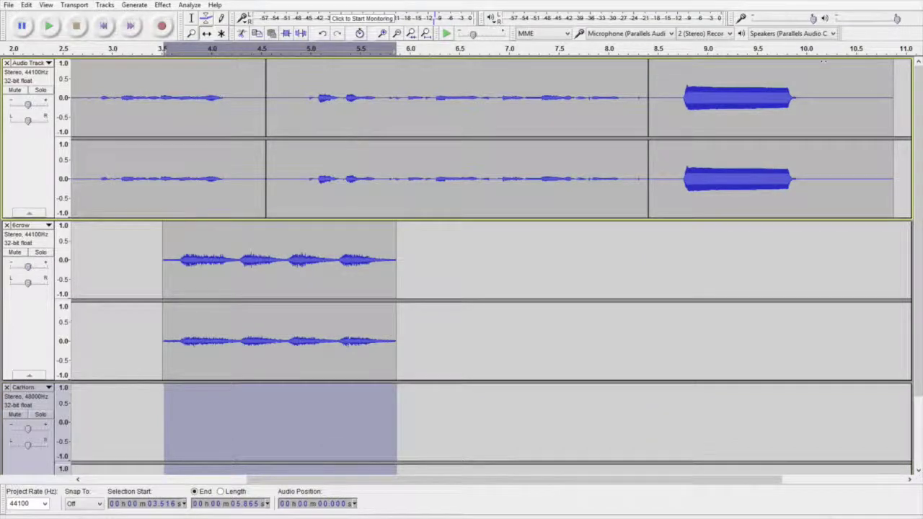
Remove the emptied CarHorn track from the project
{"action": "left_click", "coordinate": [445, 419]}
{"action": "scroll", "coordinate": [445, 419], "scroll_direction": "down", "scroll_amount": 1}
{"action": "scroll", "coordinate": [445, 419], "scroll_direction": "left", "scroll_amount": 1}
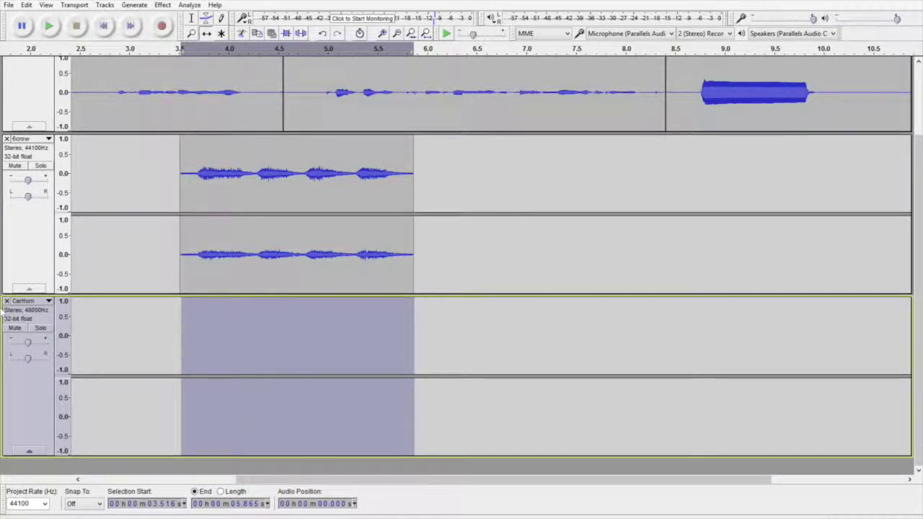
{"action": "left_click", "coordinate": [7, 300]}
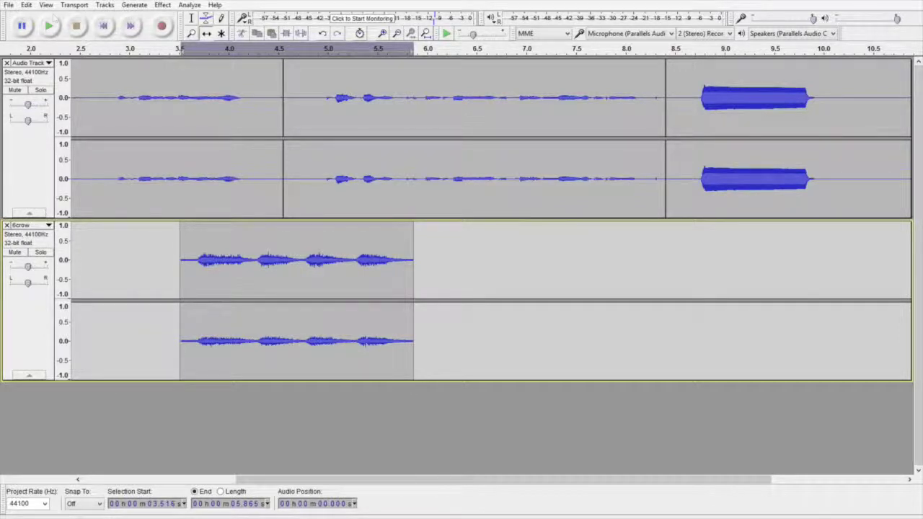
Save the project as 2016Grade8aTeam1 in the 2016RCAN6Sounds folder
{"action": "left_click", "coordinate": [10, 6]}
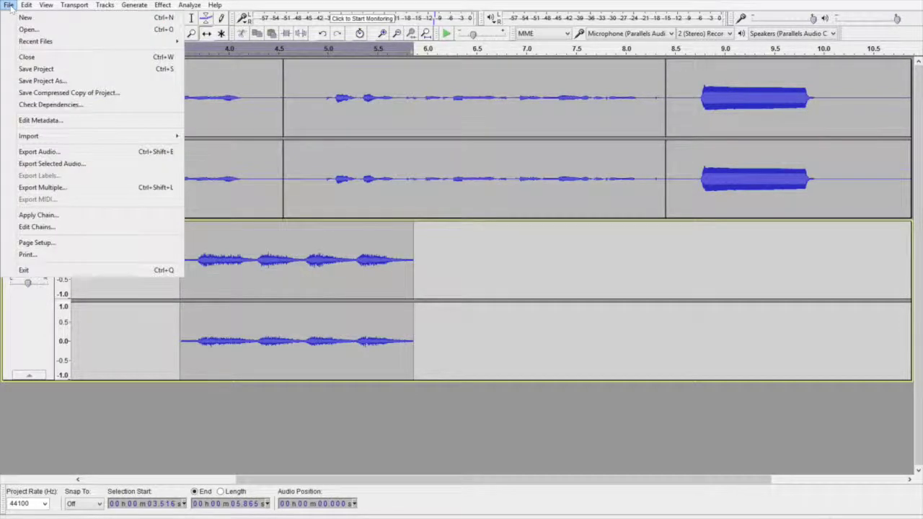
{"action": "left_click", "coordinate": [30, 68]}
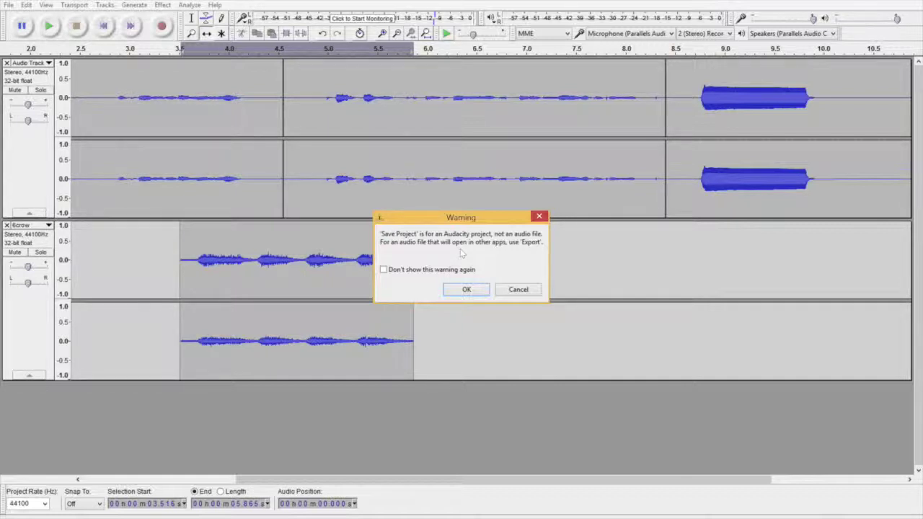
{"action": "left_click", "coordinate": [466, 290]}
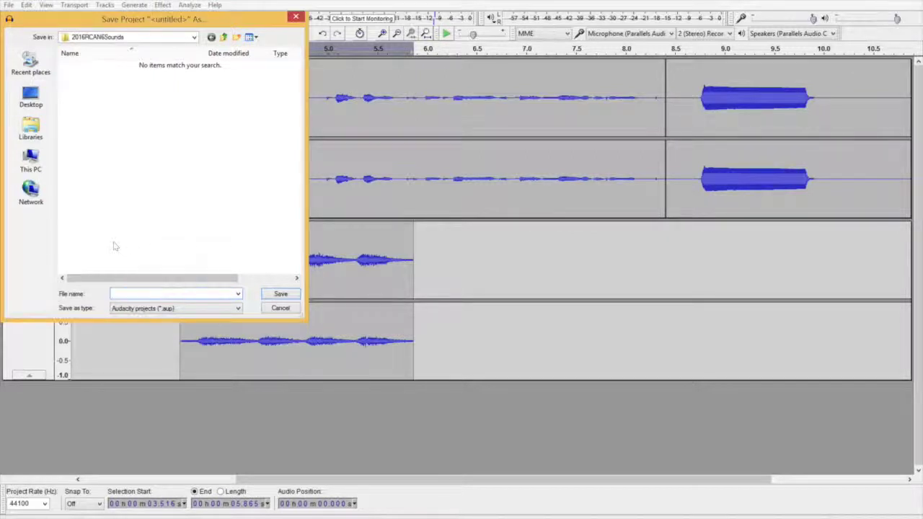
{"action": "type", "text": "2016Grade8aTeam"}
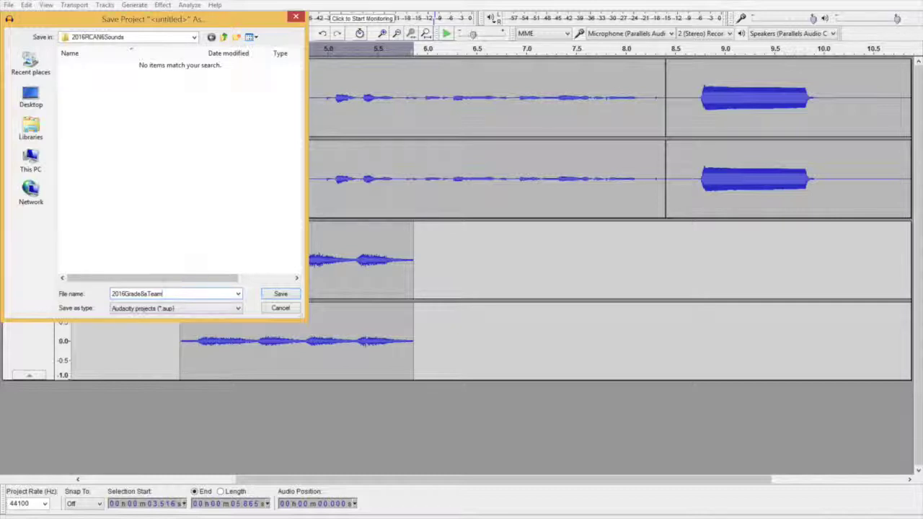
{"action": "type", "text": "1"}
{"action": "left_click", "coordinate": [281, 294]}
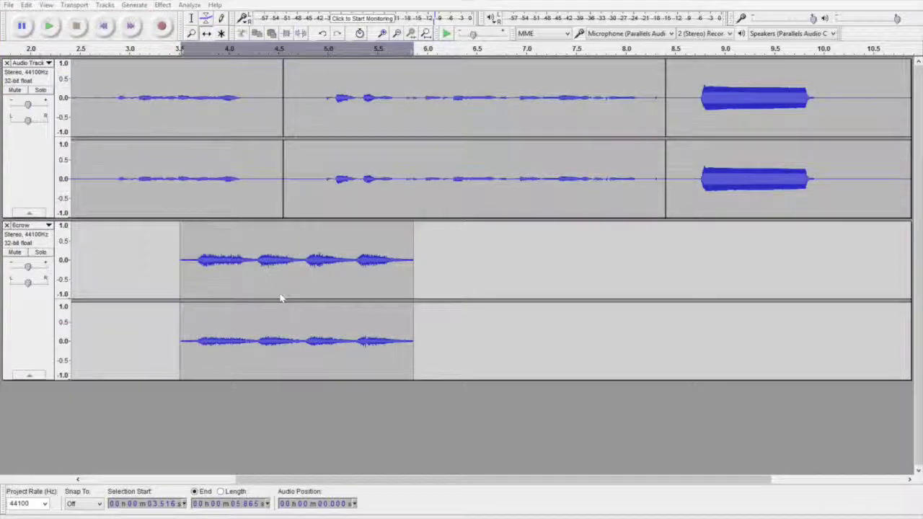